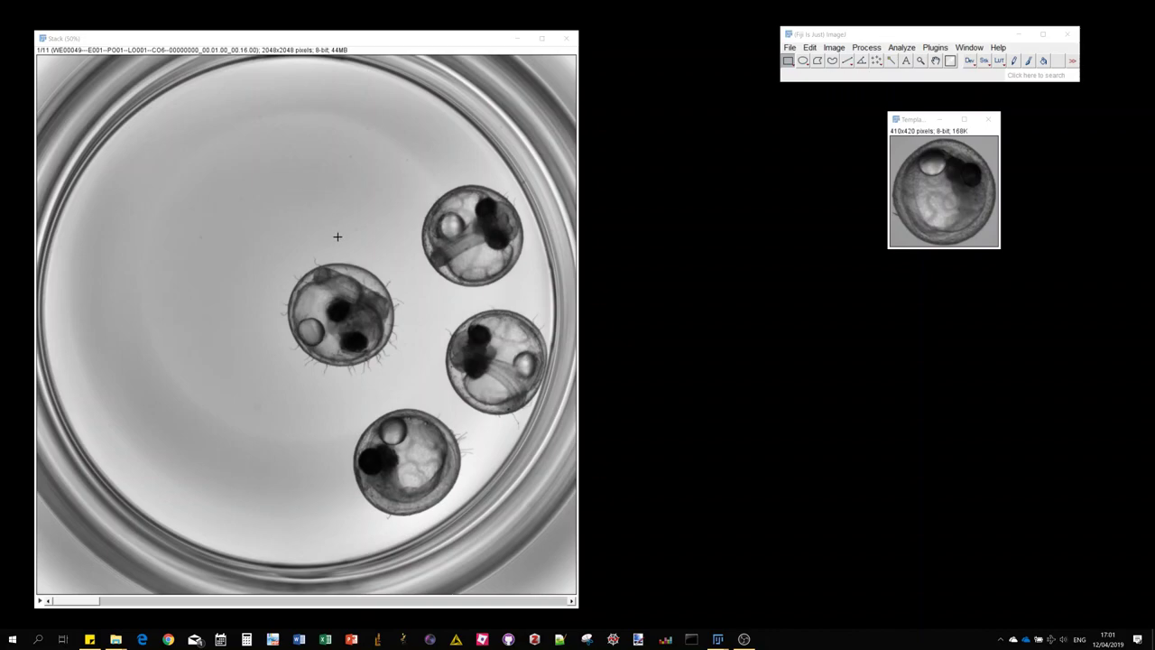
Launch Multi-Template Matching's Template Matching Image and move its dialog off the embryos.
scroll(332, 234, down, 2)
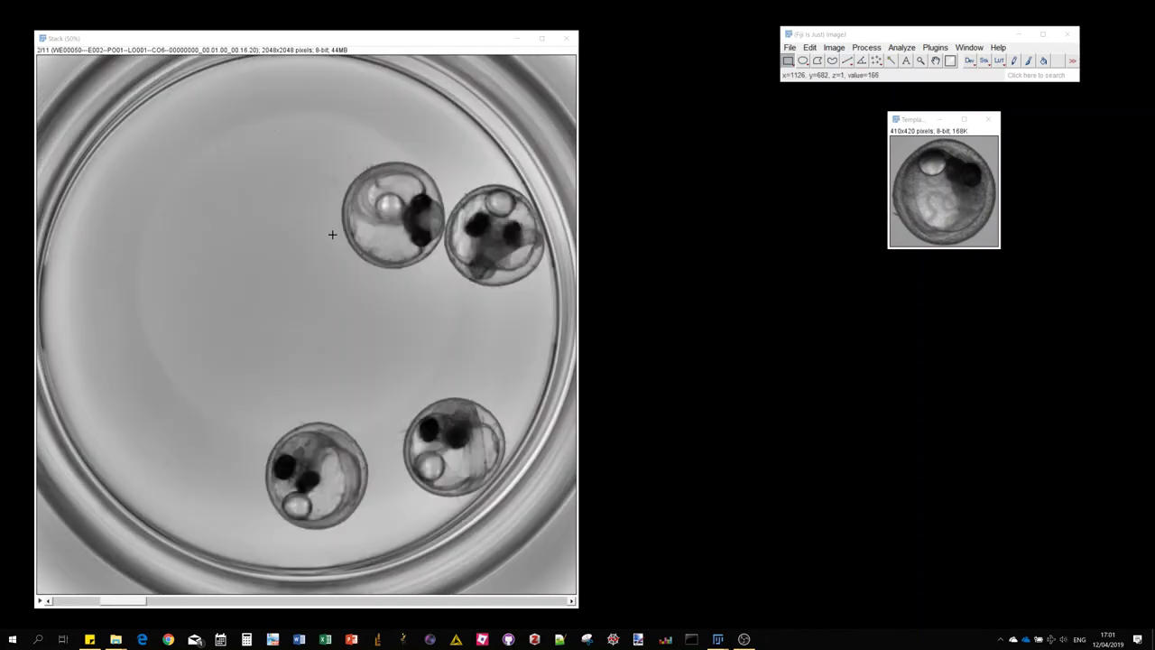
scroll(331, 238, up, 2)
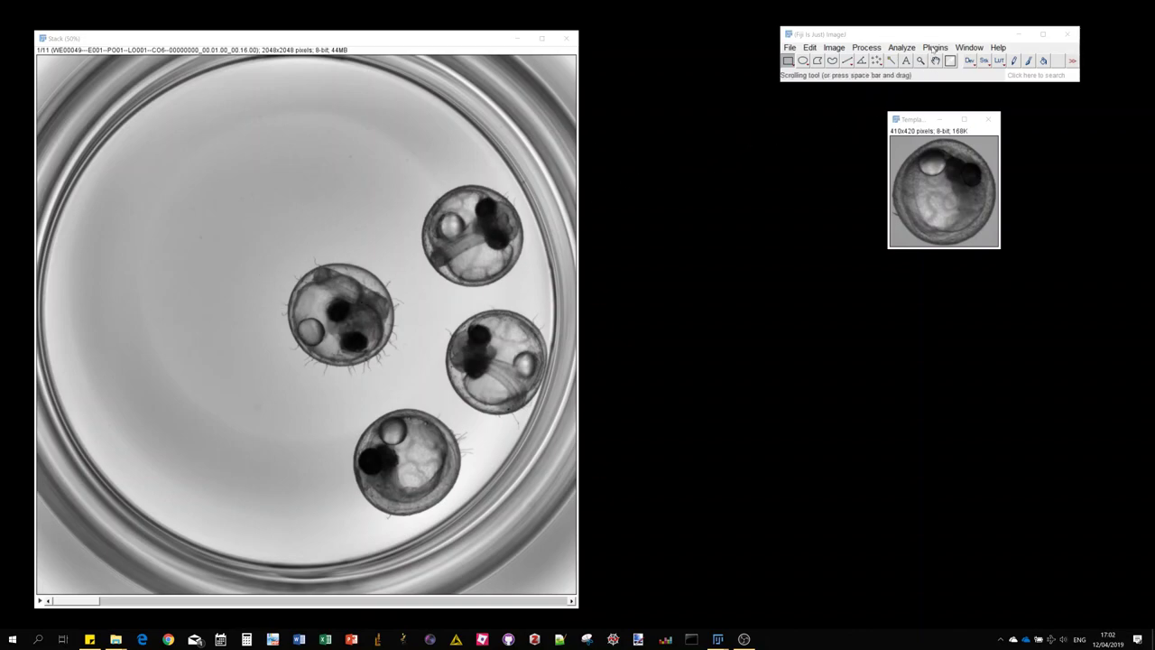
click(934, 46)
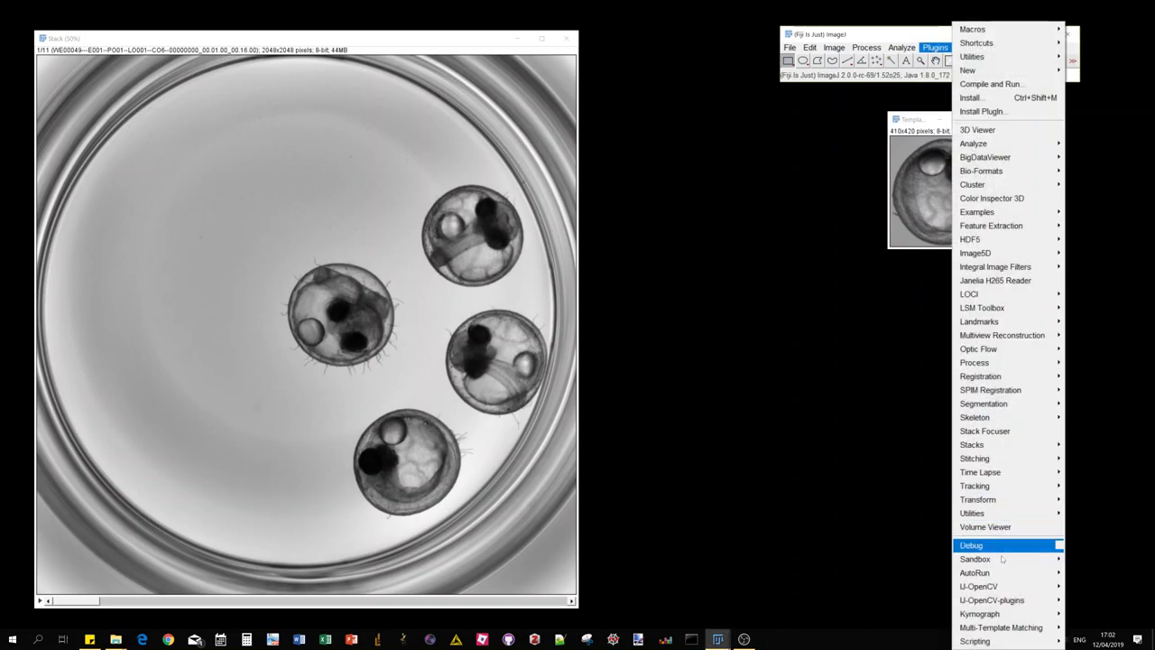
mouse_move(1013, 603)
mouse_move(1002, 627)
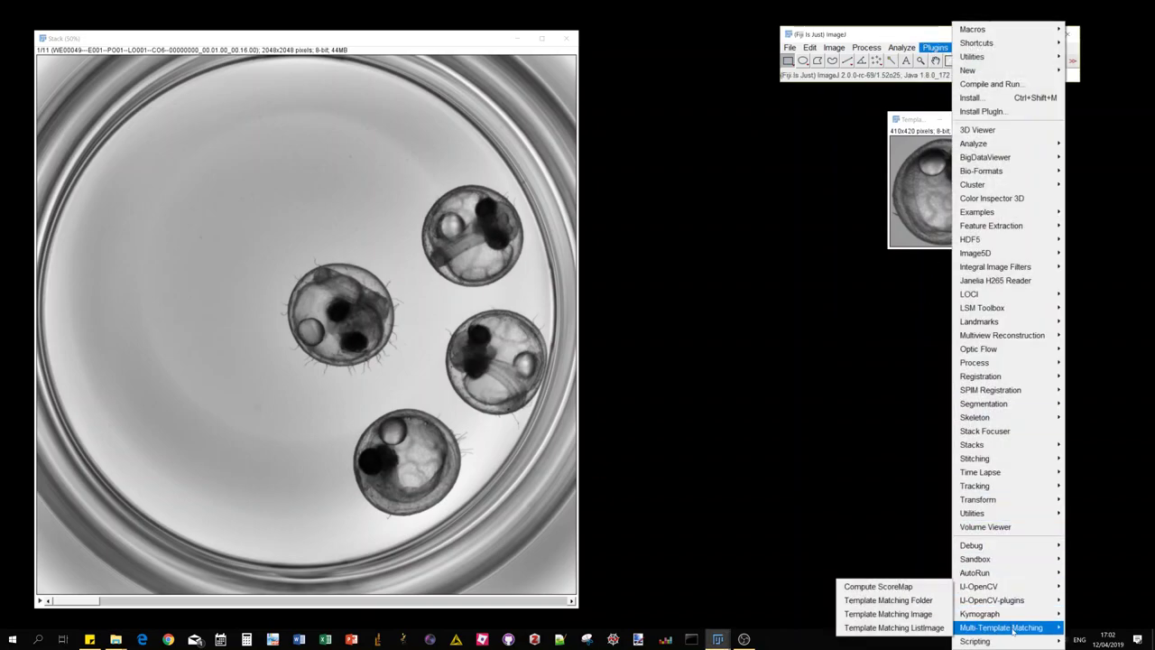
click(943, 615)
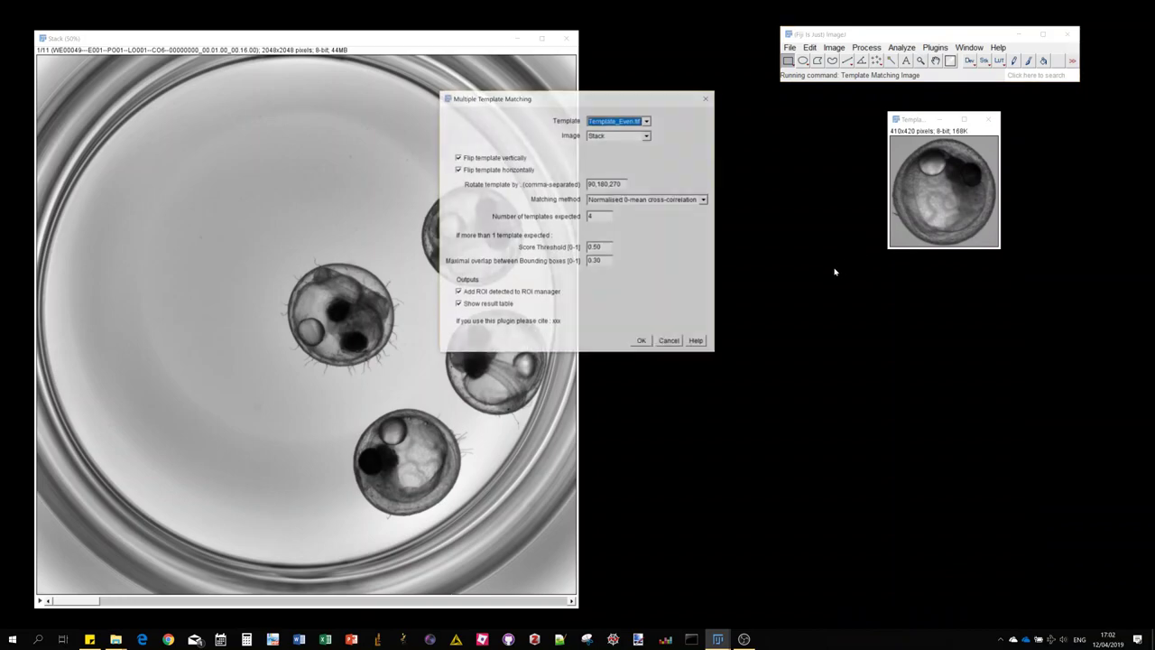
drag(617, 98, 770, 113)
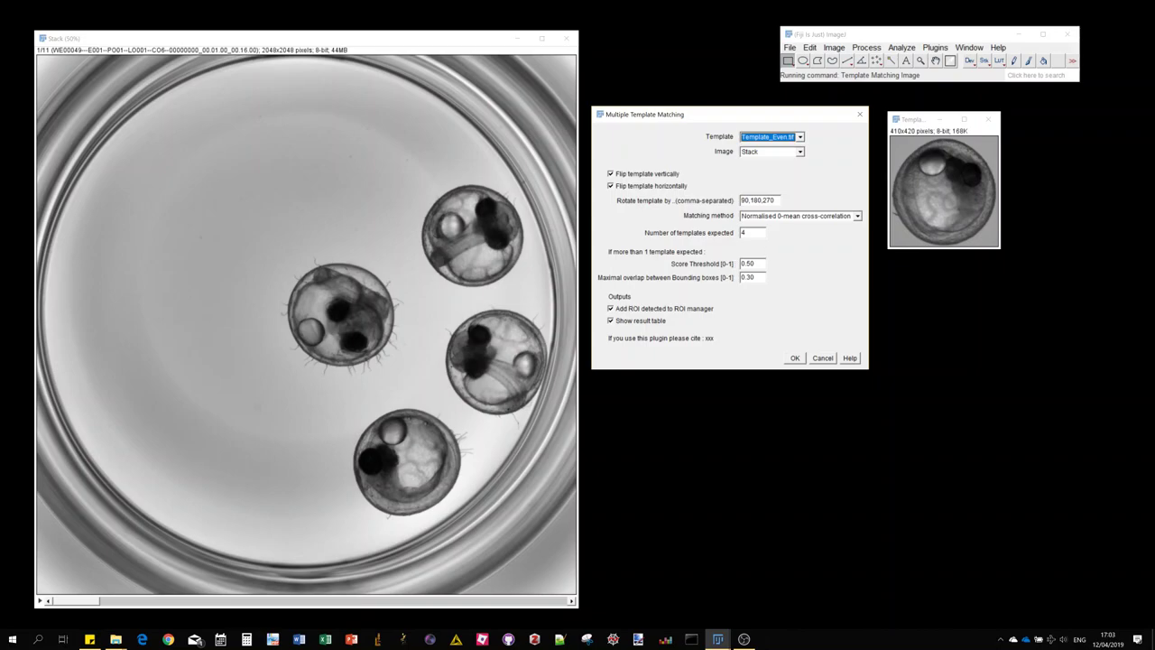
click(751, 263)
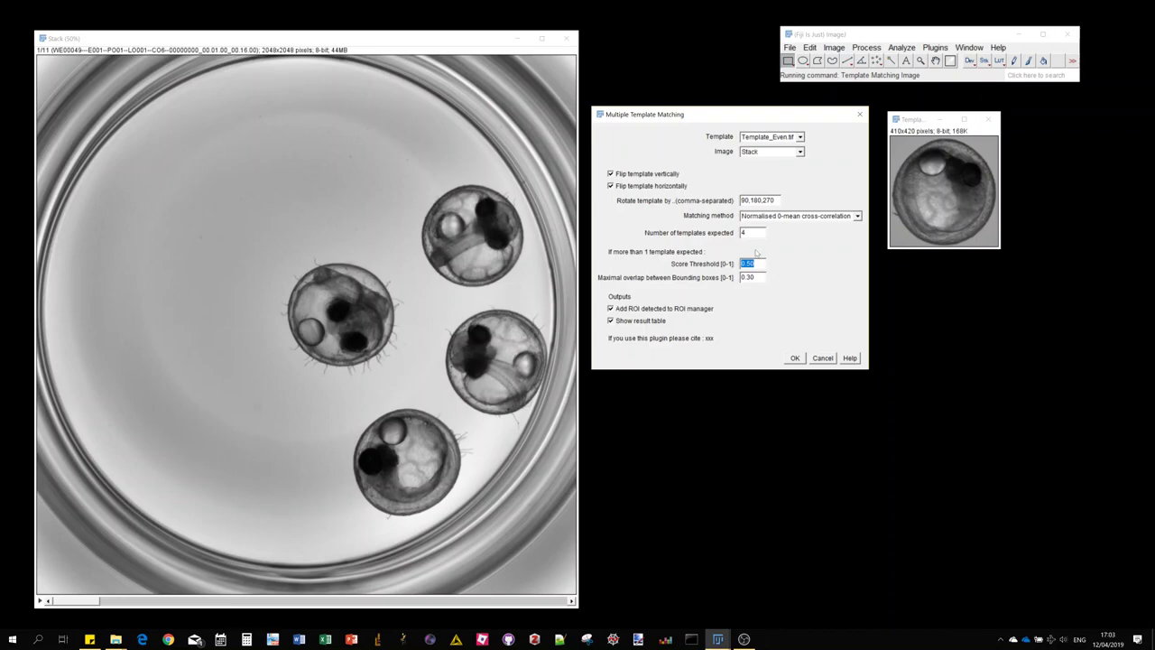
key(Tab)
Run template matching on the stack, producing 43 detections across 11 slices.
click(795, 357)
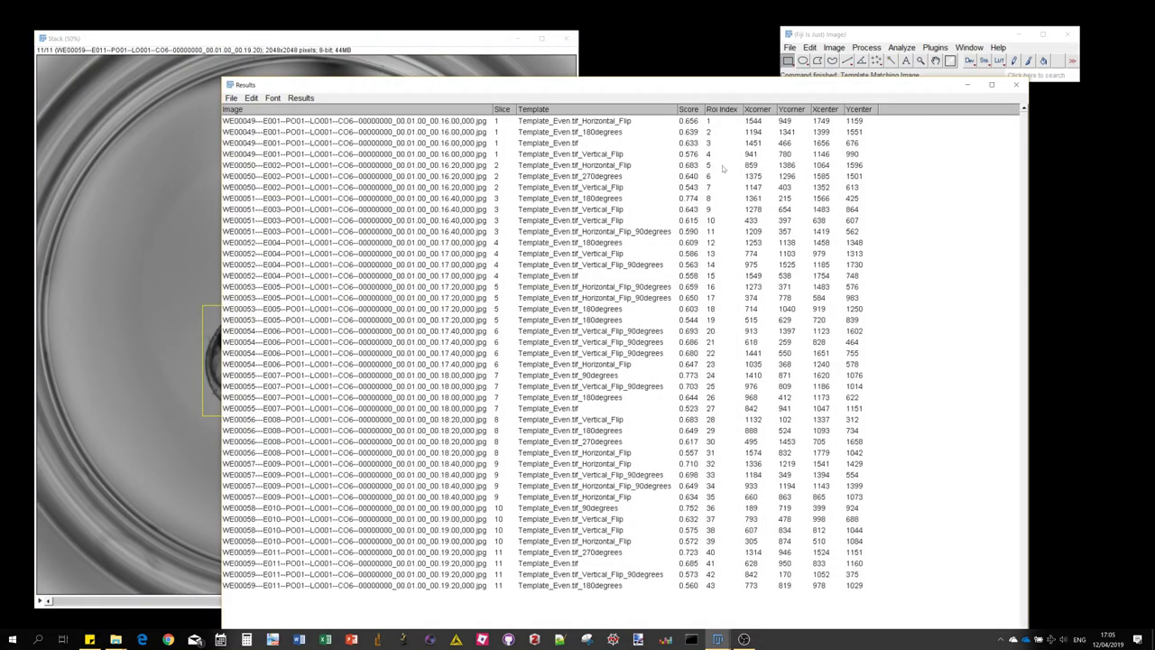
Close the Results table without saving the 43 measurements.
drag(575, 93, 788, 33)
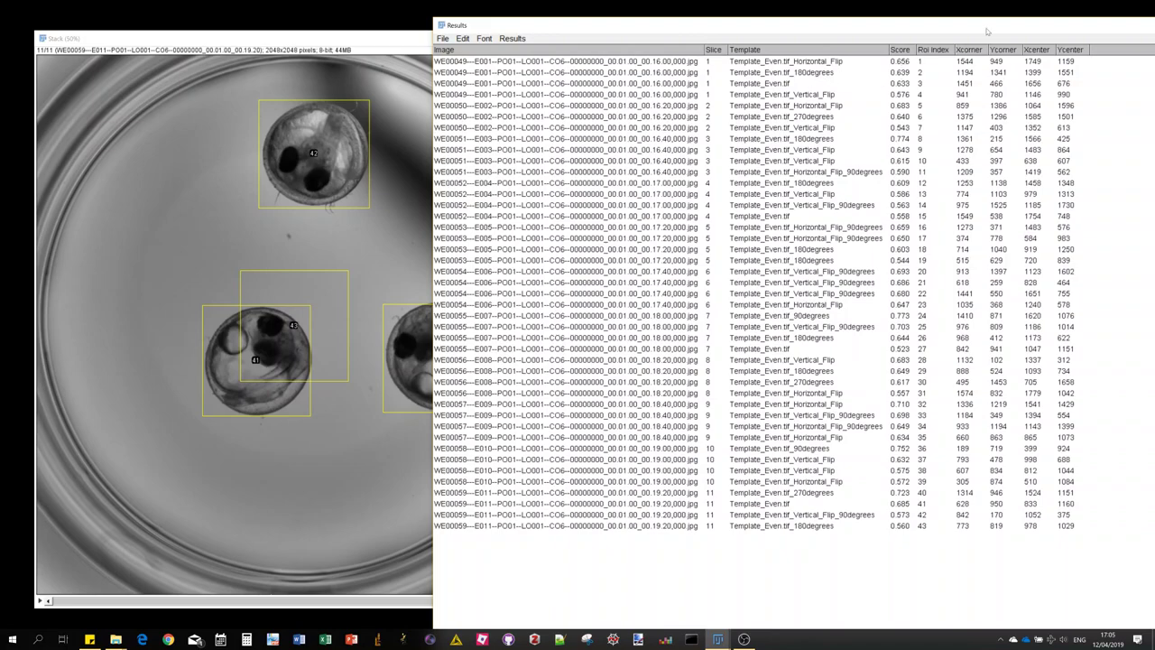
drag(987, 32, 812, 79)
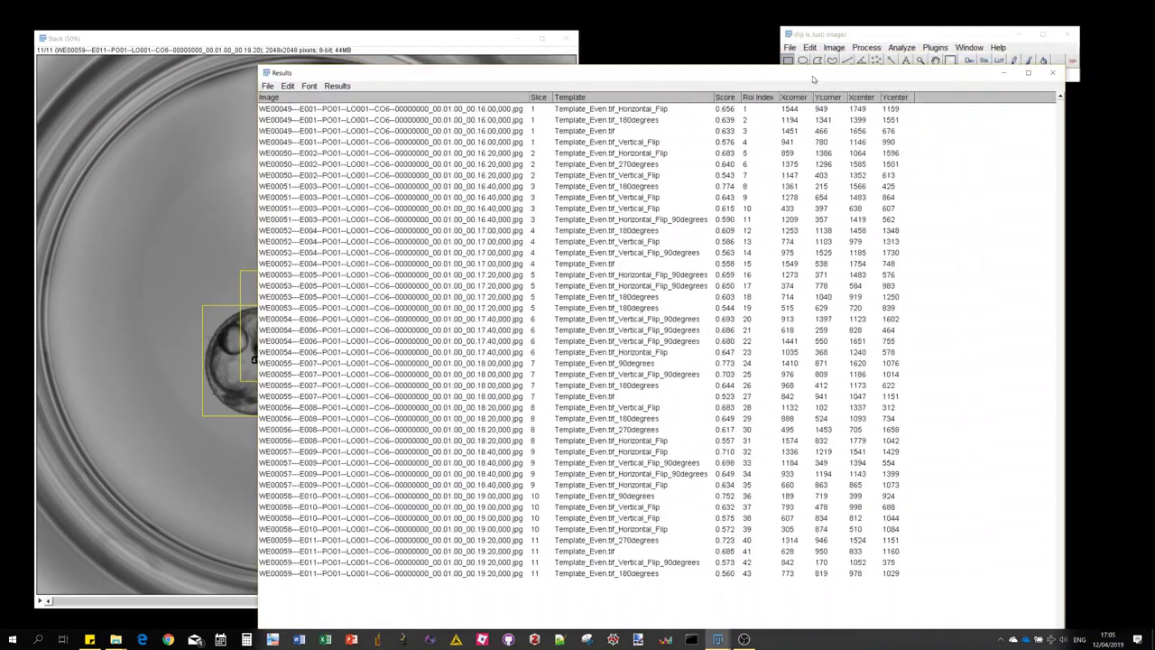
click(1052, 72)
click(571, 193)
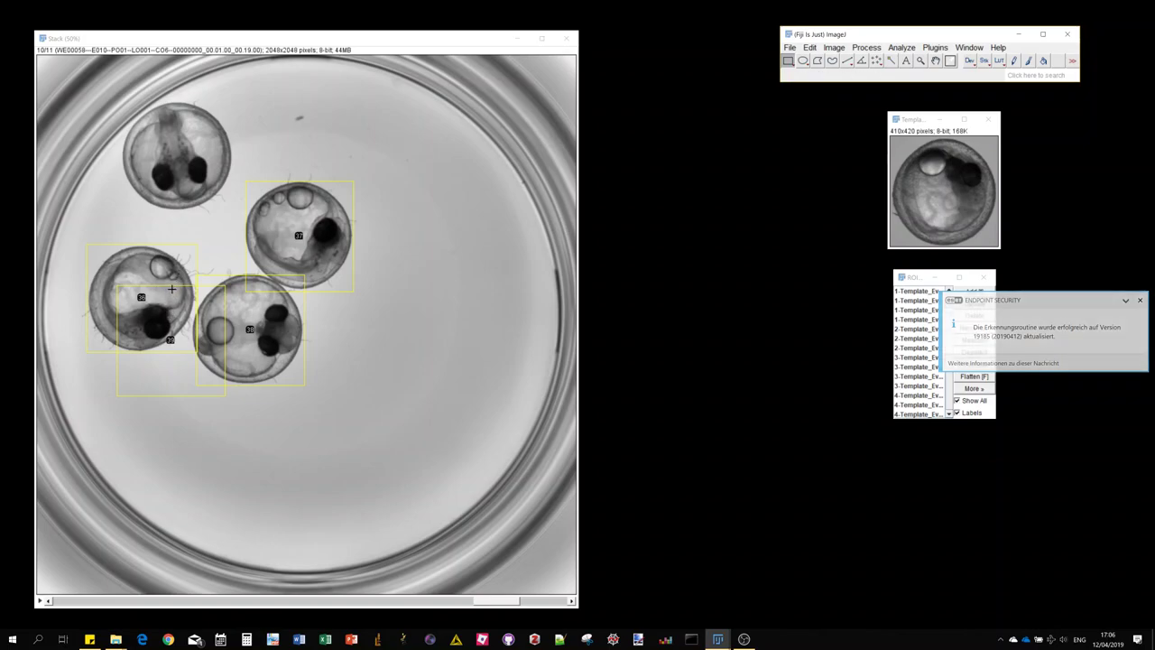
Scroll through the stack to slice 7 to inspect the four boxed embryos.
scroll(162, 312, up, 2)
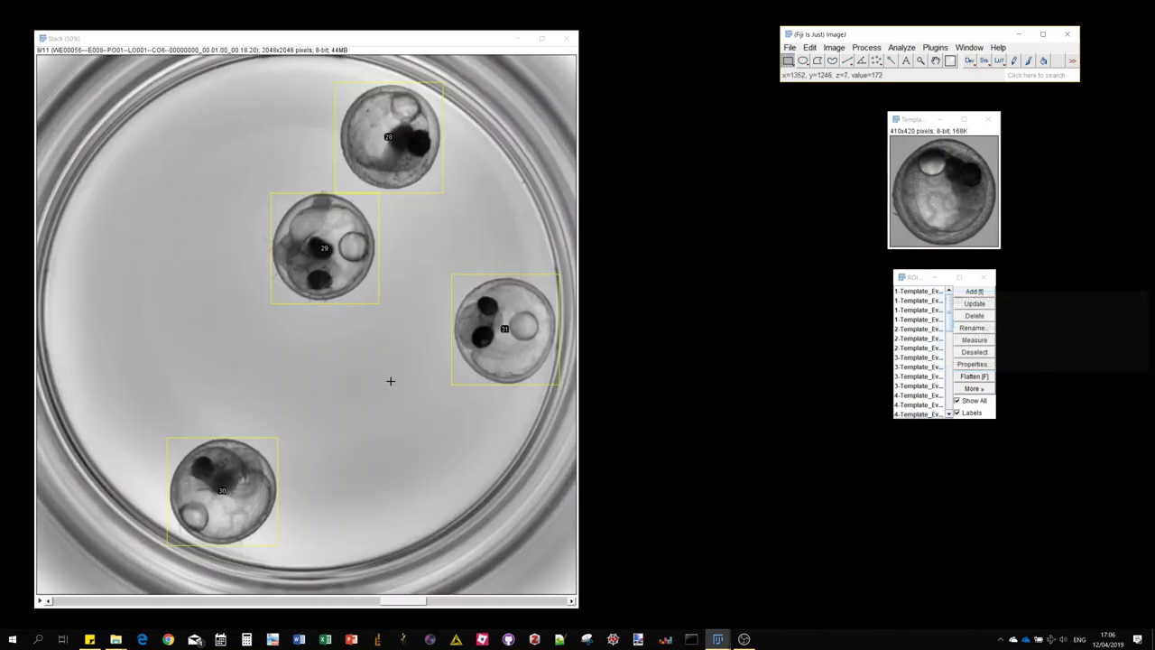
scroll(379, 372, down, 1)
scroll(368, 364, down, 3)
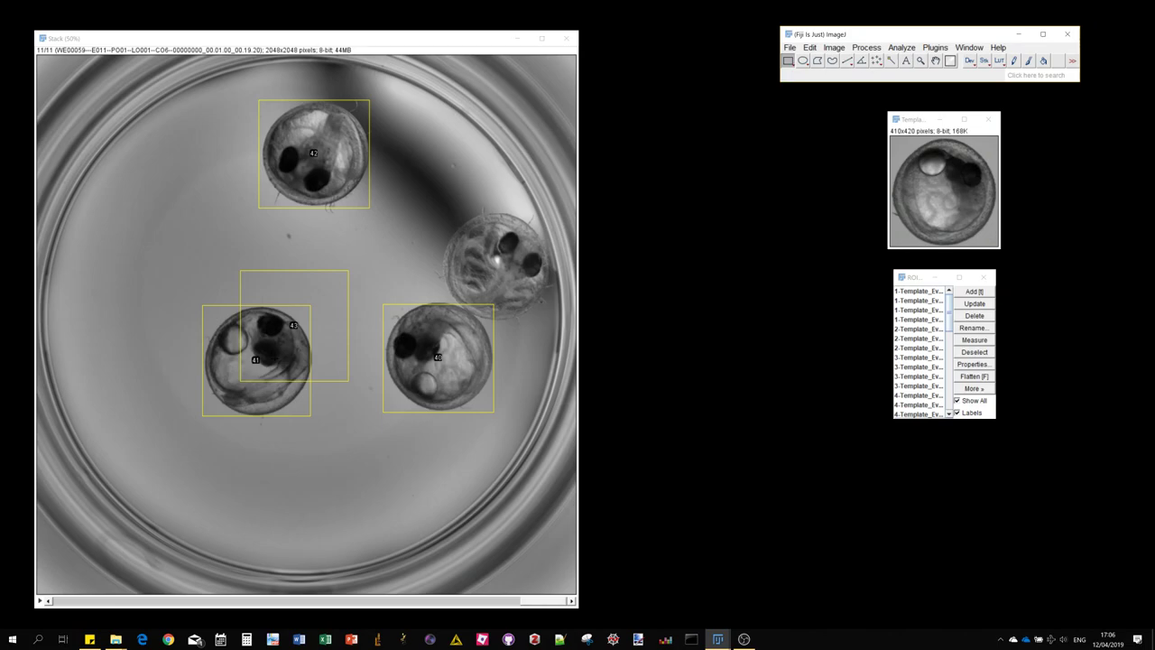
scroll(281, 345, up, 3)
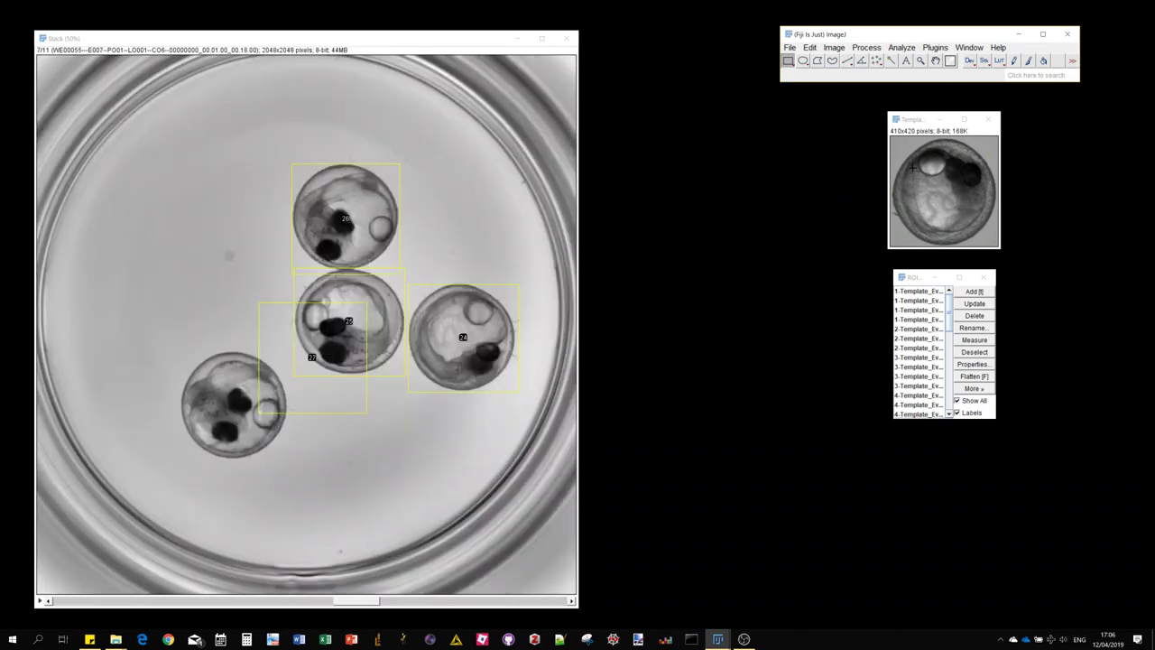
Discard the previous detections and rerun template matching with maximal overlap 0.25.
click(988, 279)
click(580, 194)
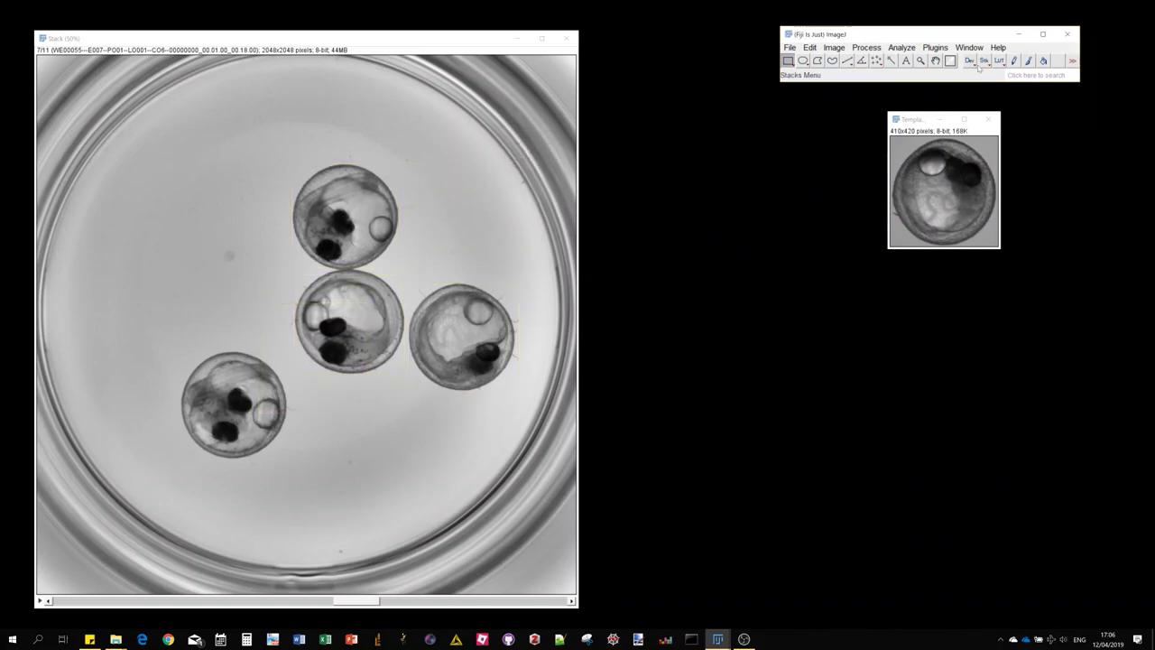
click(934, 47)
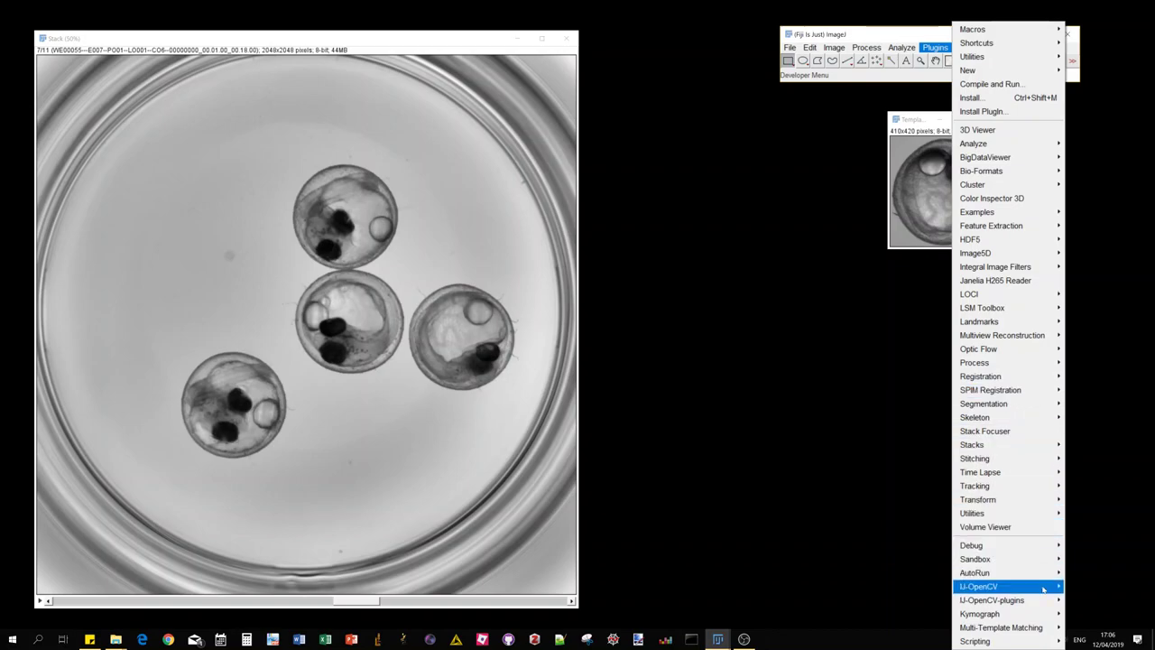
mouse_move(1044, 628)
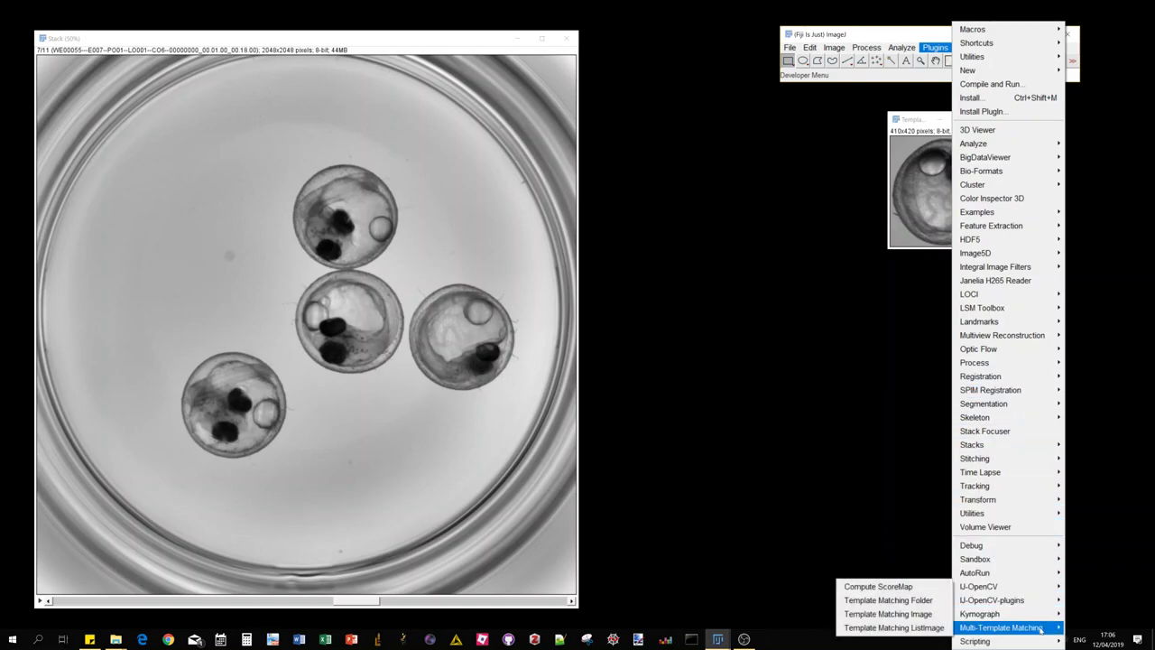
click(893, 614)
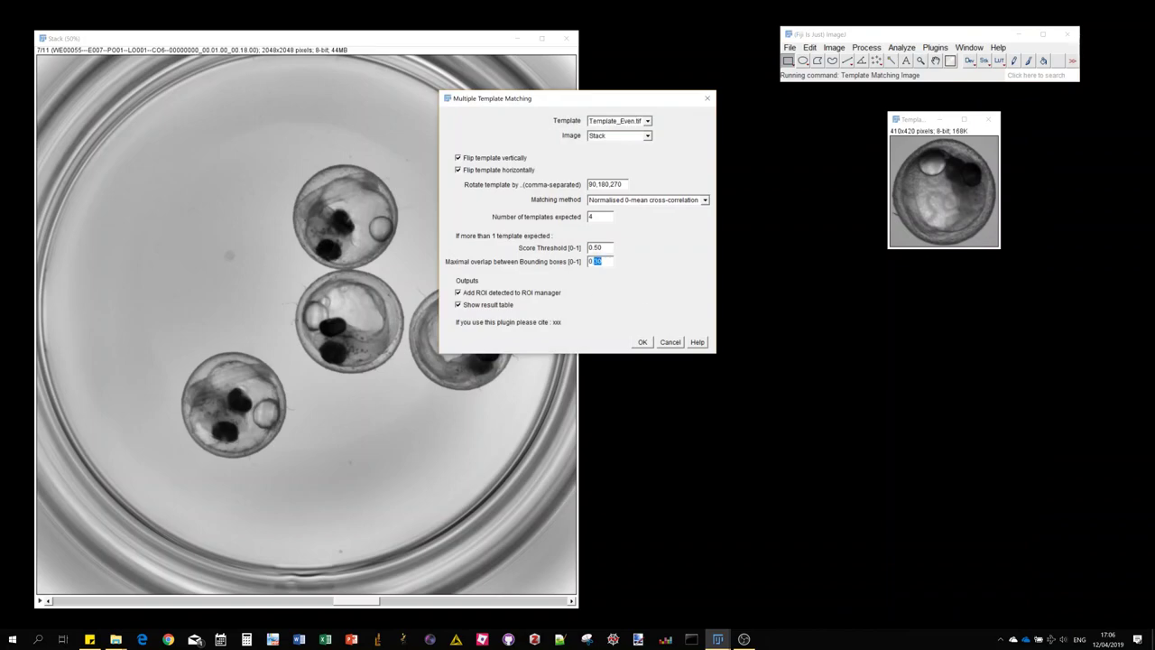
text(.25)
click(638, 342)
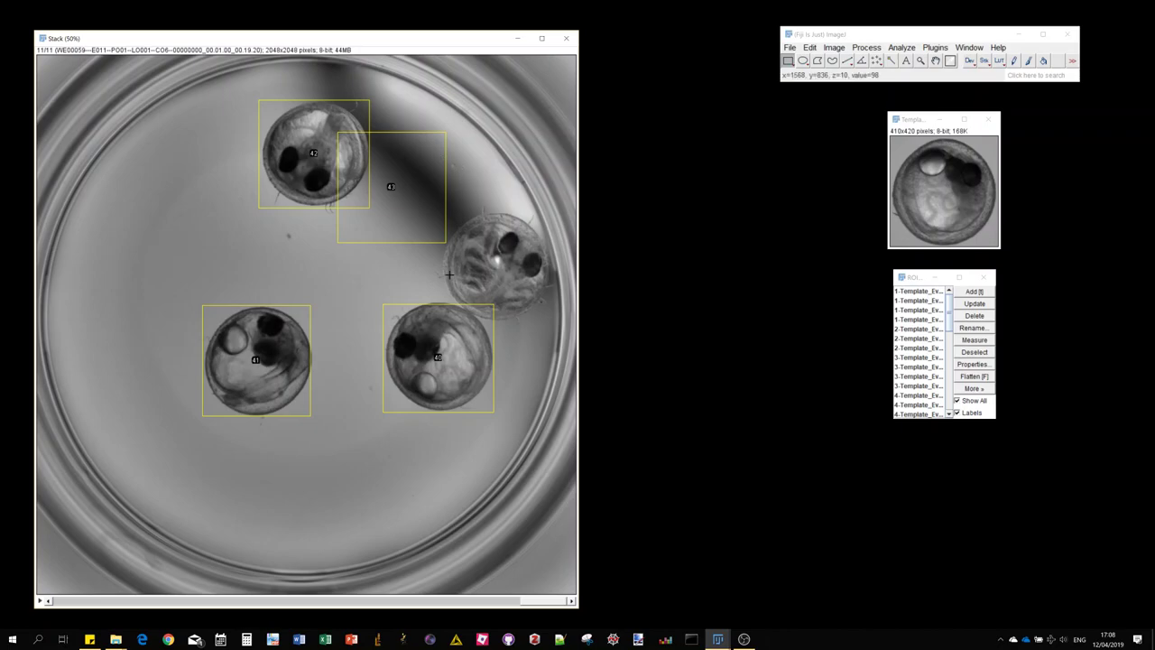
Review the boxed embryos slice by slice, then close the Stack window.
scroll(450, 273, up, 9)
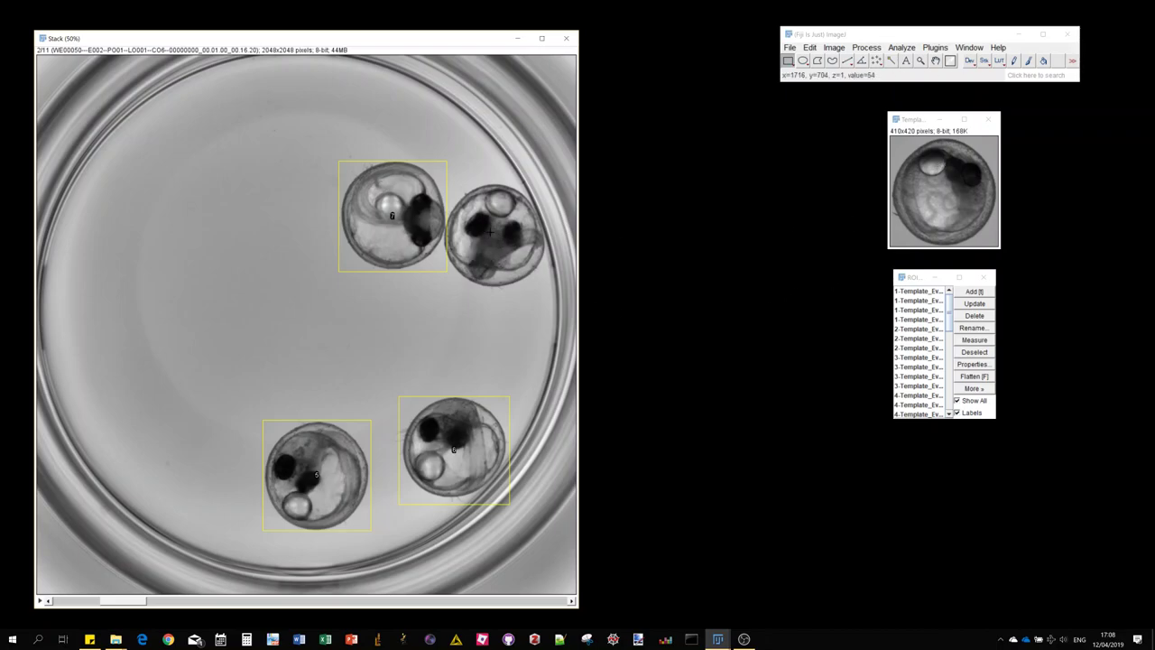
scroll(483, 297, up, 1)
scroll(482, 300, down, 10)
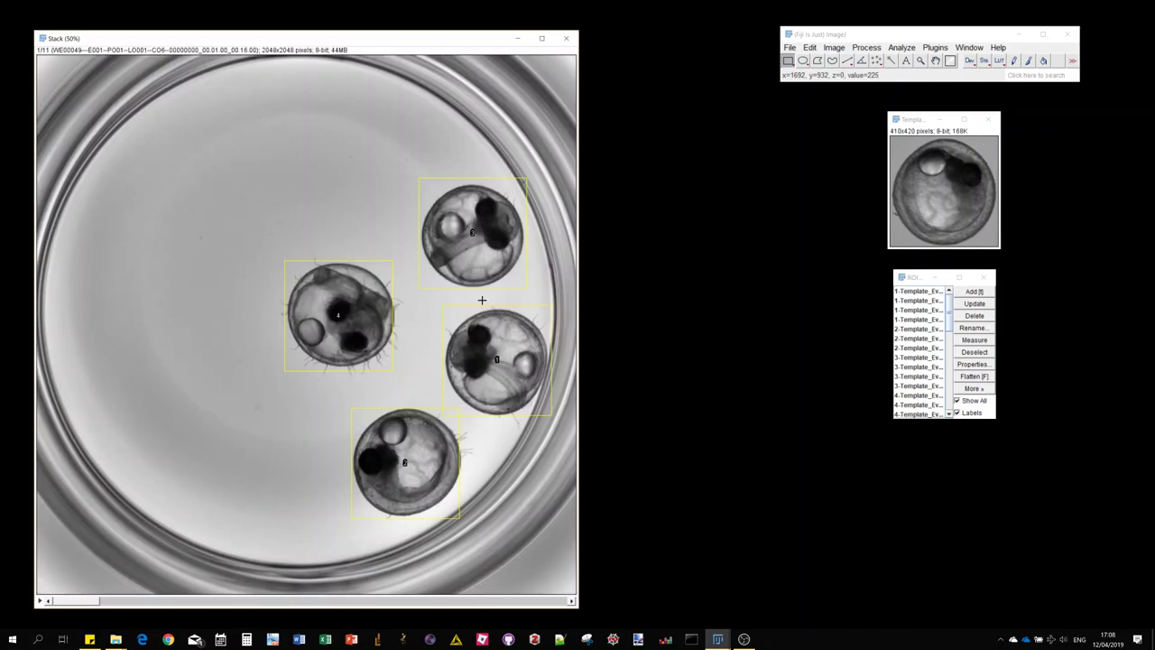
scroll(481, 300, up, 9)
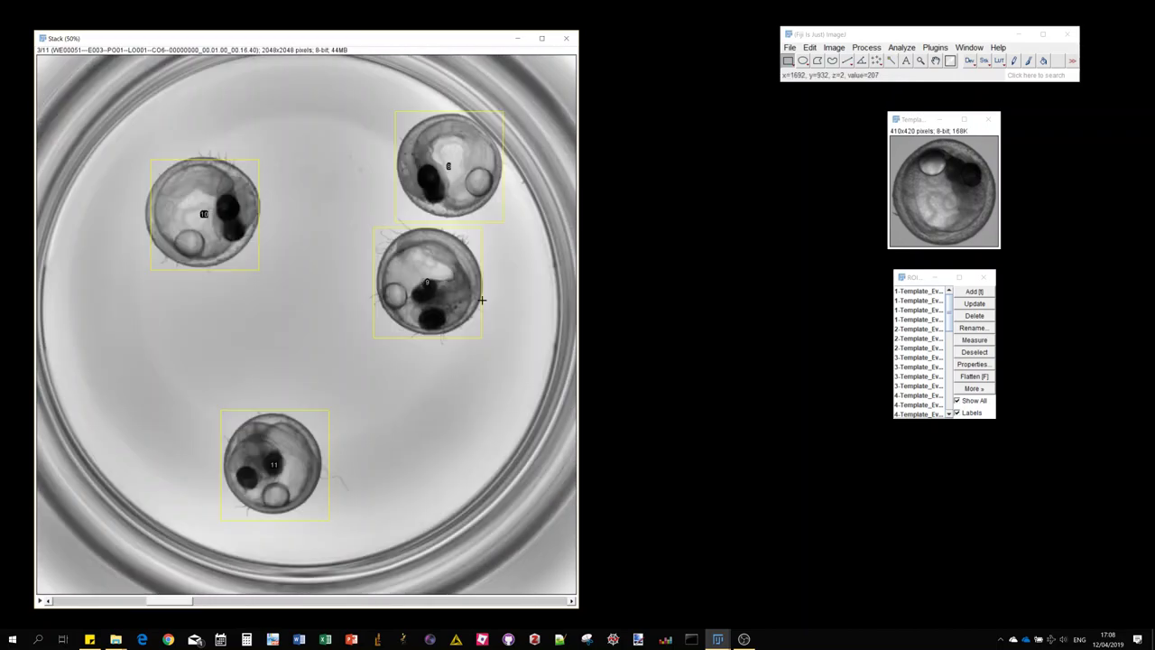
scroll(481, 304, down, 2)
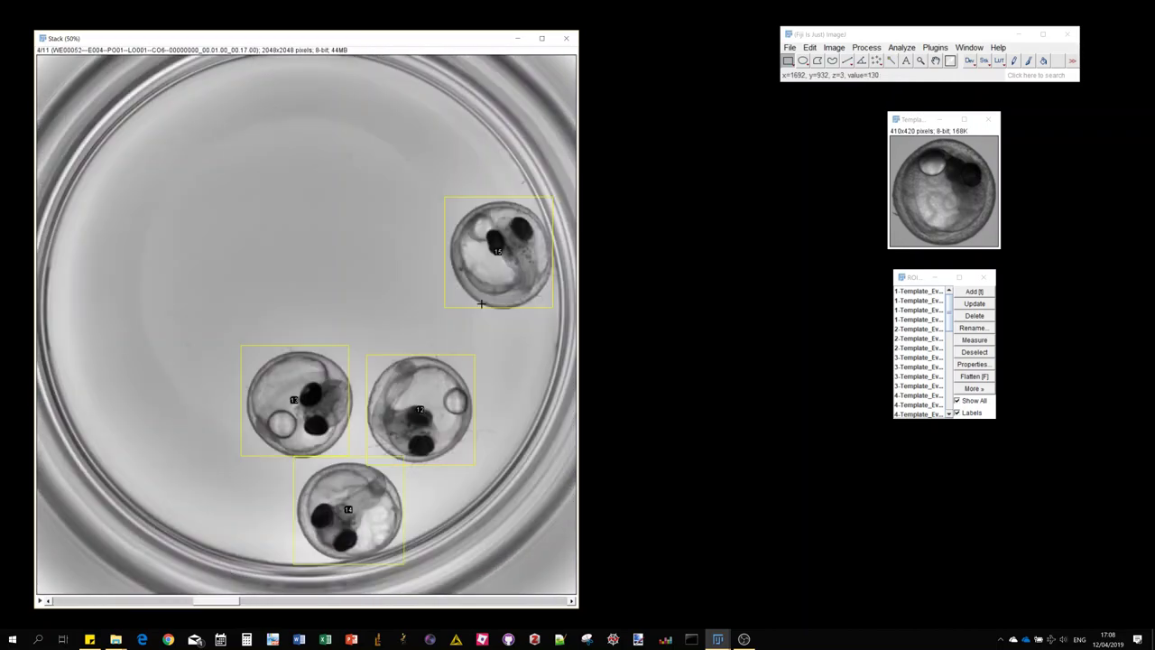
click(568, 40)
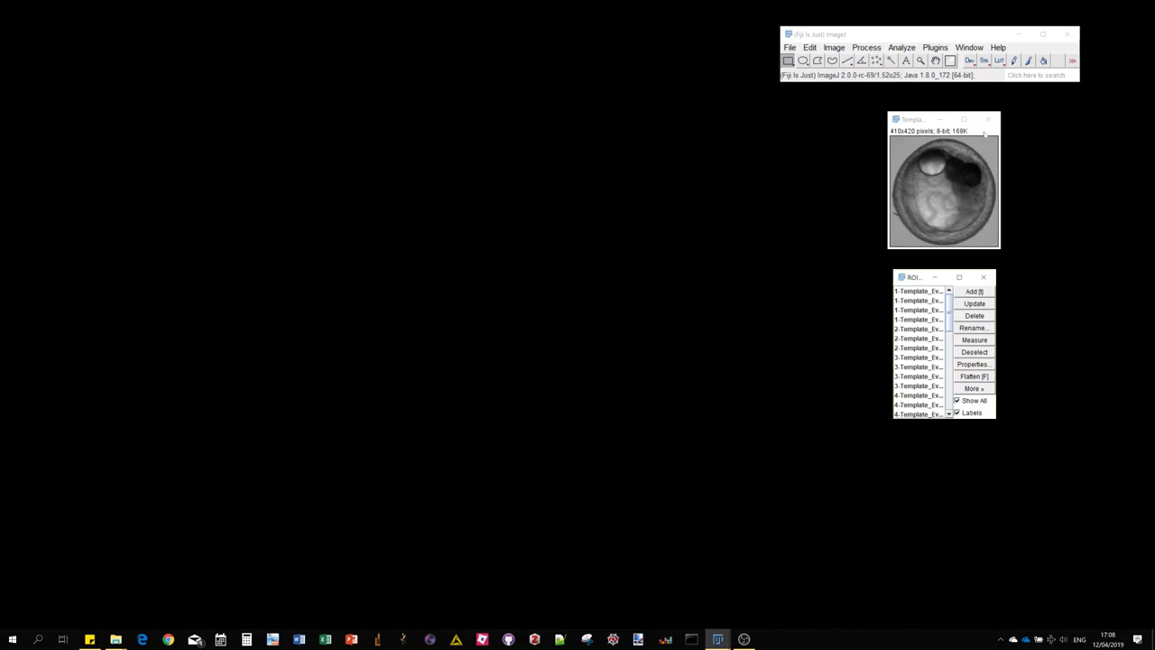
Close the larva template and ROI Manager, then bring up the small eye image.
click(988, 119)
click(988, 277)
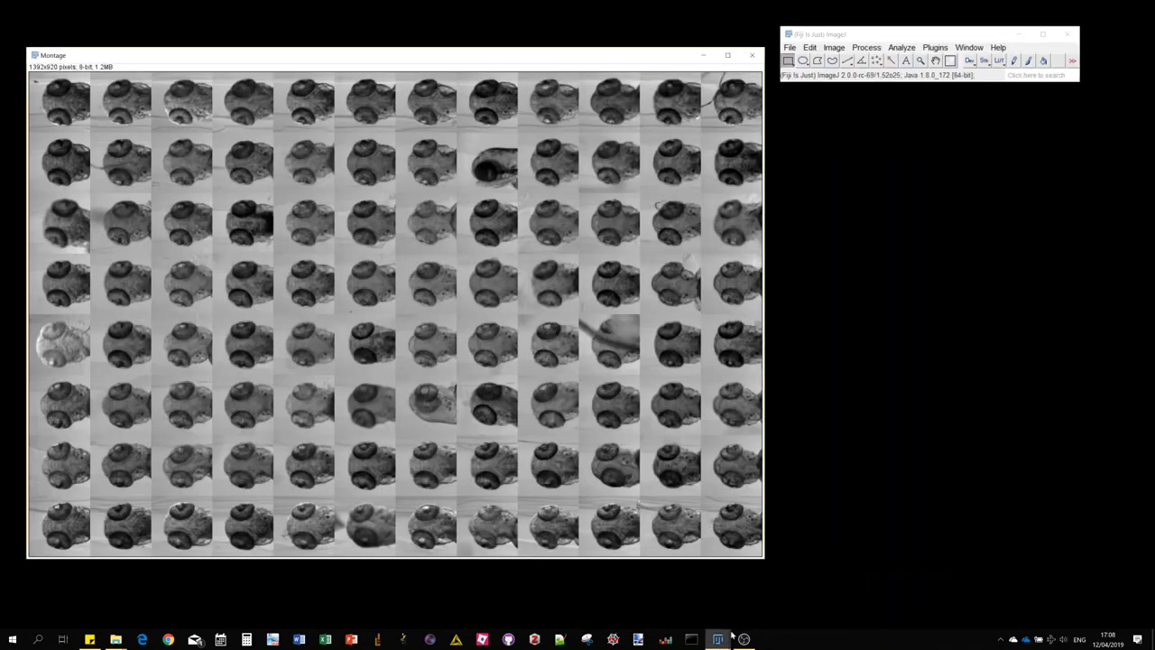
click(827, 591)
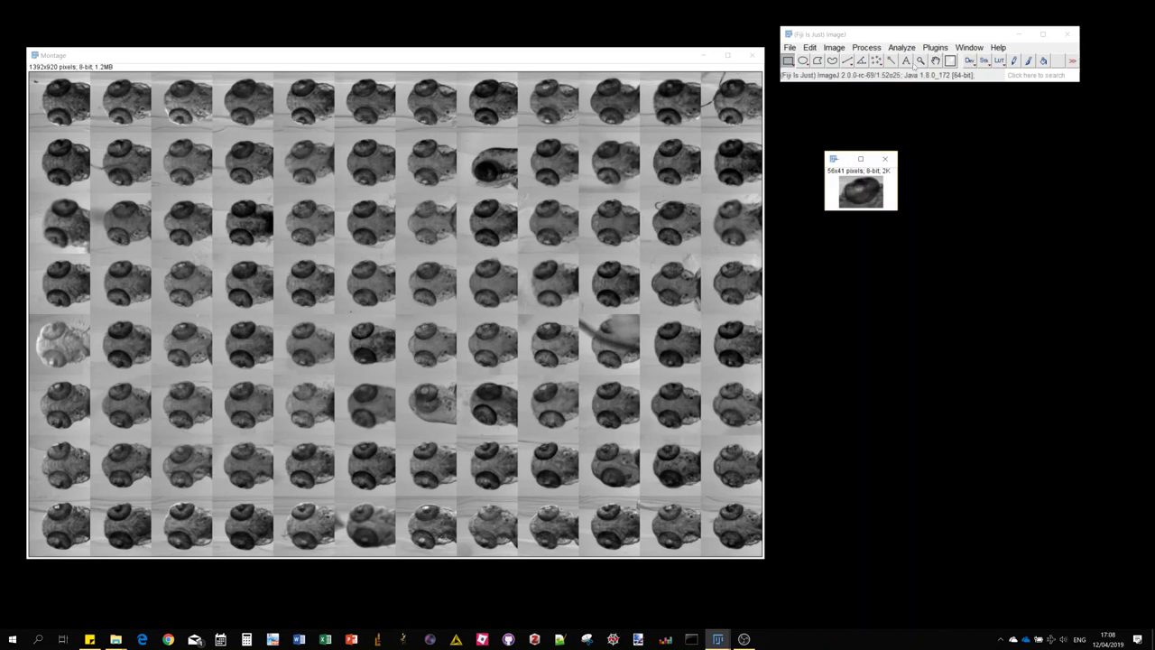
Open Template Matching Image and place its dialog beside the Montage.
click(934, 47)
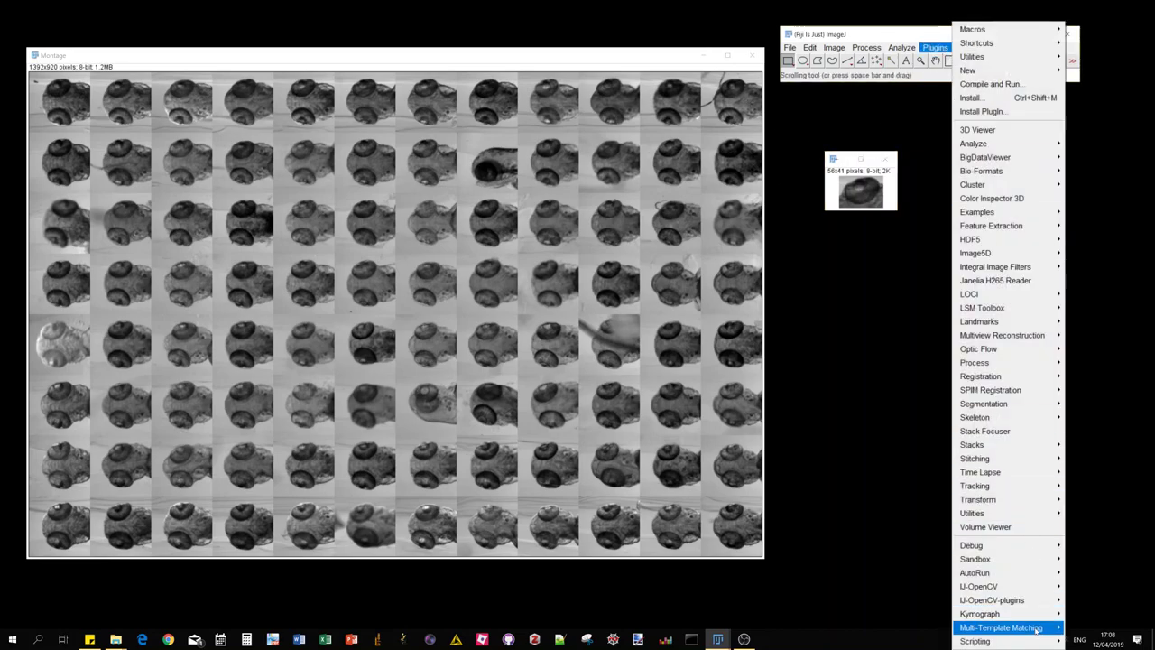
mouse_move(993, 626)
click(888, 613)
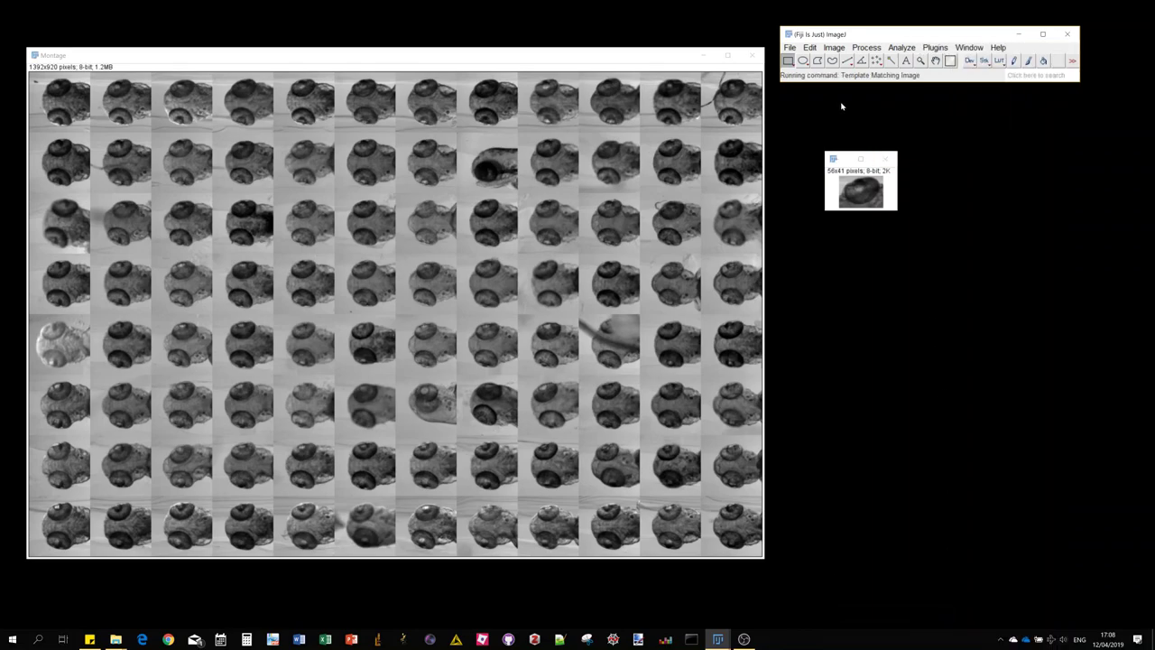
drag(643, 99, 1042, 220)
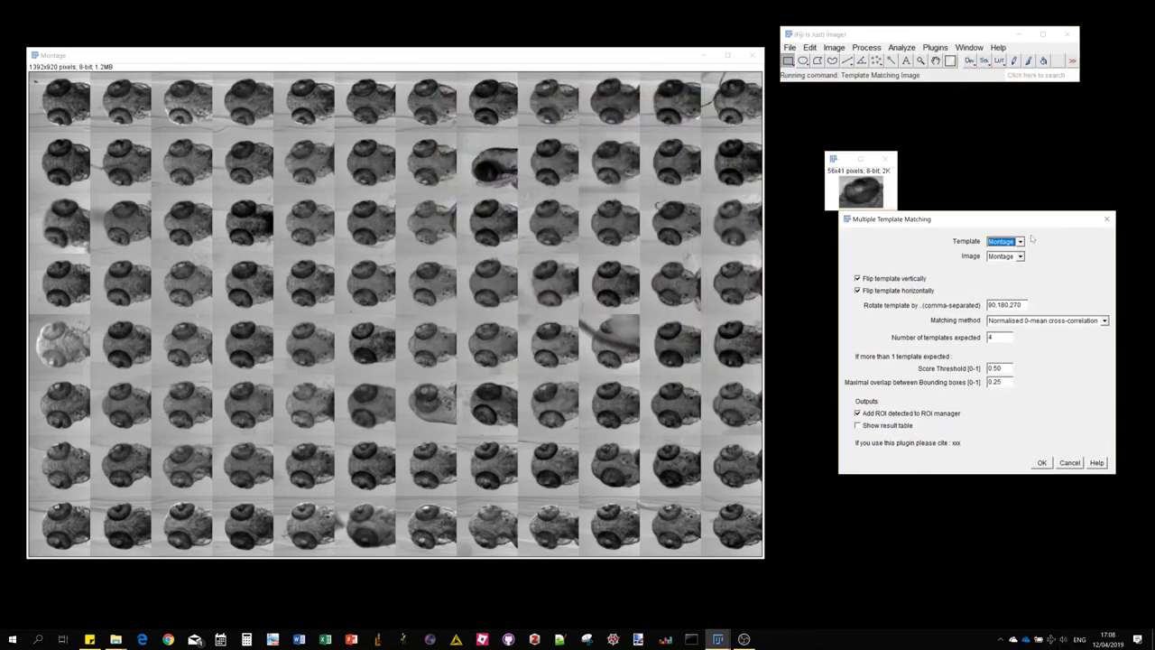
Use eye as template with vertical flip only, no rotation, 192 templates, overlap 0.
click(1020, 242)
click(1014, 250)
click(898, 291)
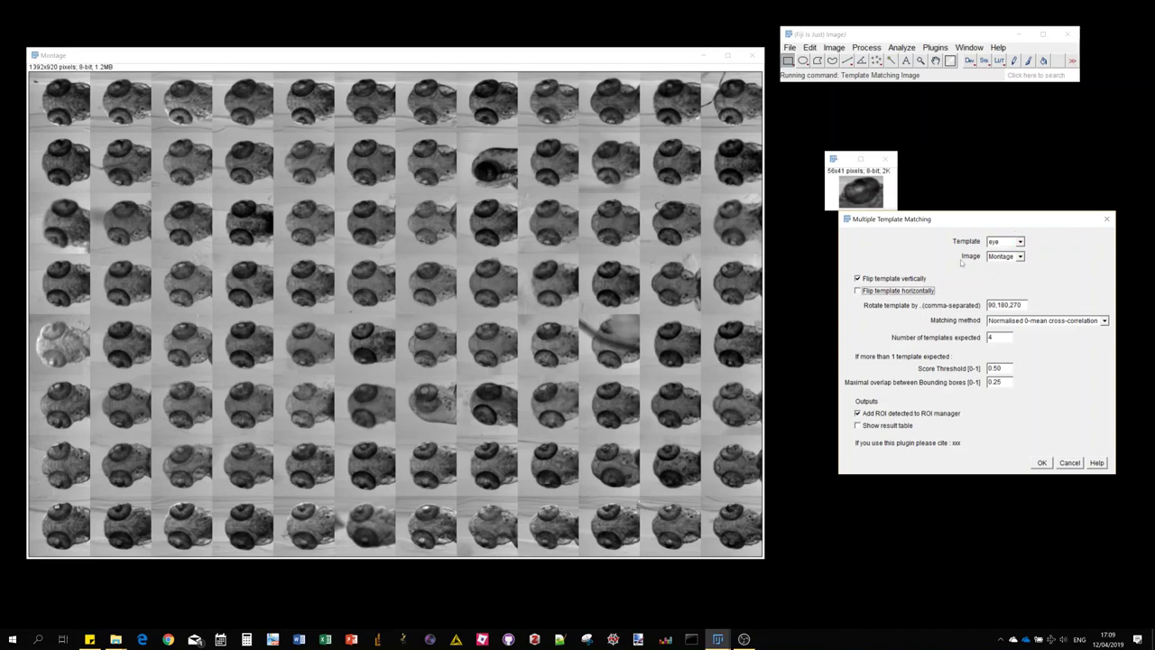
key(Tab)
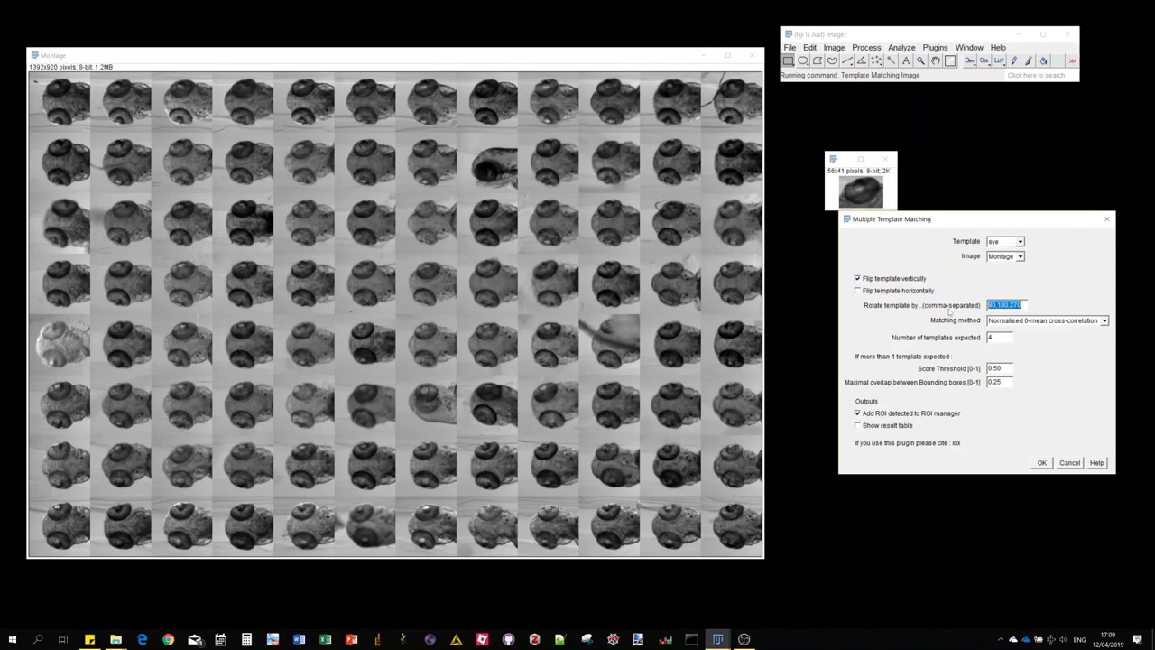
key(BackSpace)
text(192)
key(Tab)
text(0)
Run eye matching on the Montage to box the larval eyes and list them in the ROI Manager.
click(1041, 462)
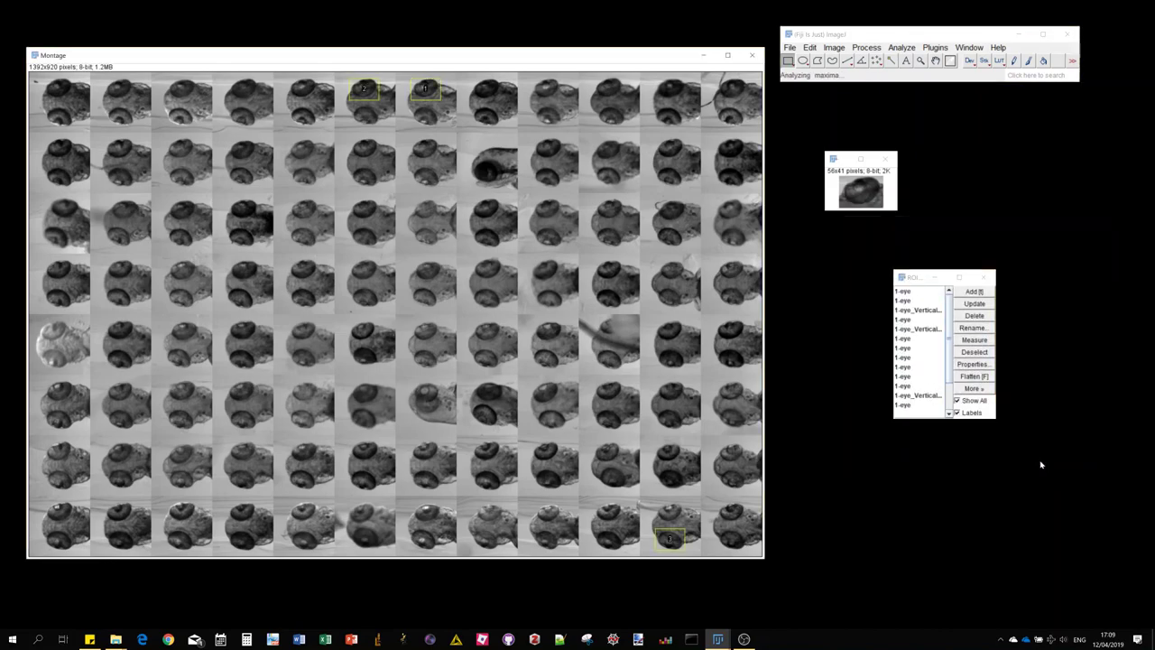